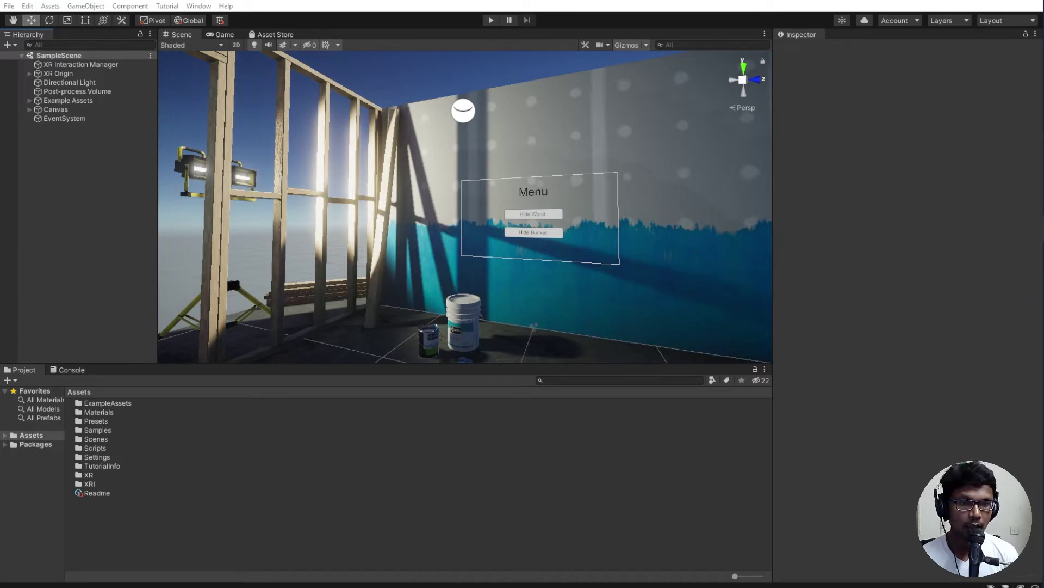
Add a 3D cube to the sample scene
mouse_move(365, 306)
right_mouse_down()
mouse_move(427, 284)
mouse_move(415, 292)
mouse_move(397, 268)
mouse_move(361, 296)
right_mouse_up()
right_click_drag(455, 166, 425, 217)
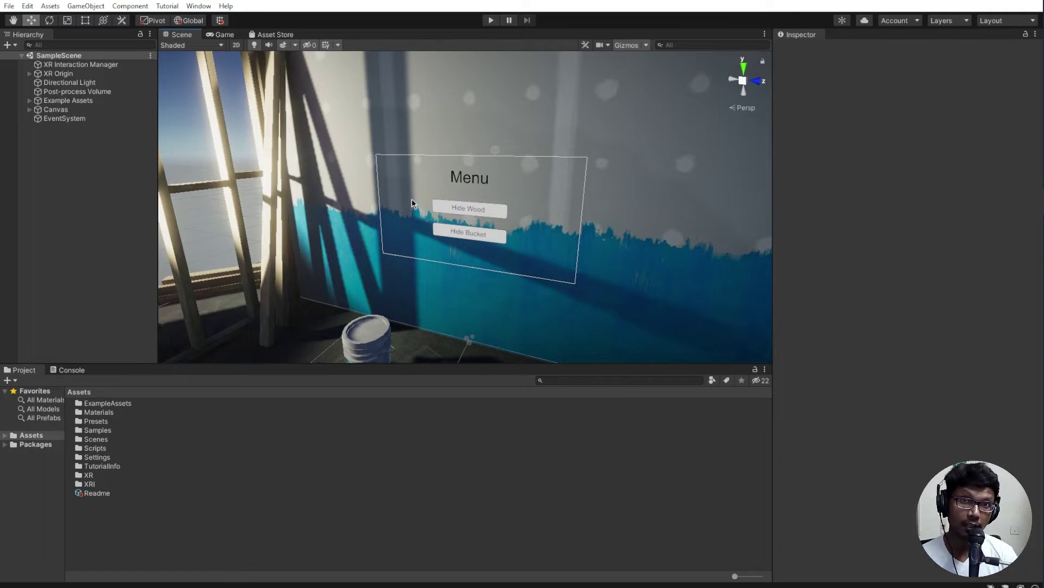
right_click_drag(412, 204, 406, 208)
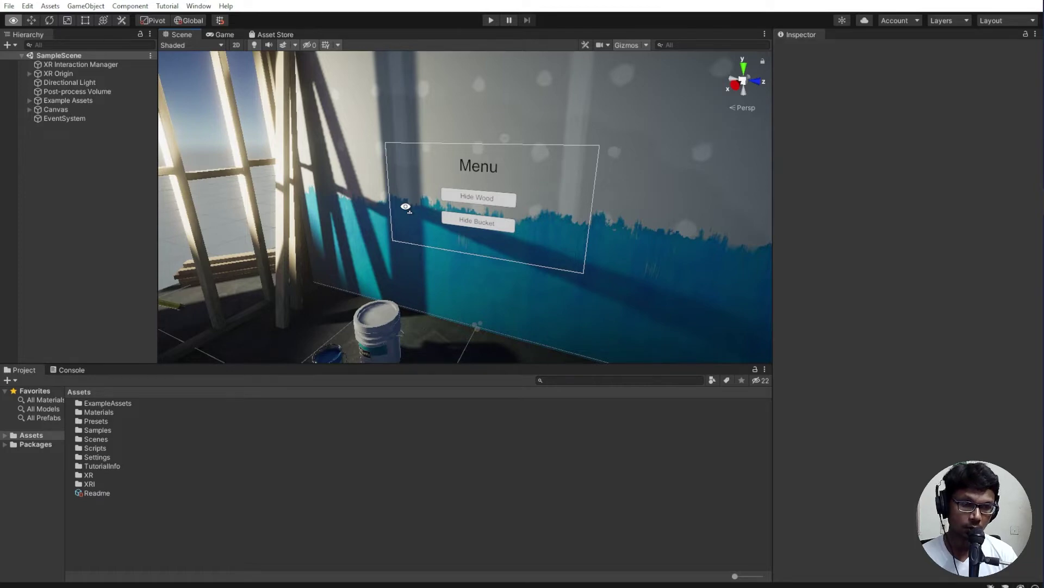
right_click_drag(406, 207, 213, 224)
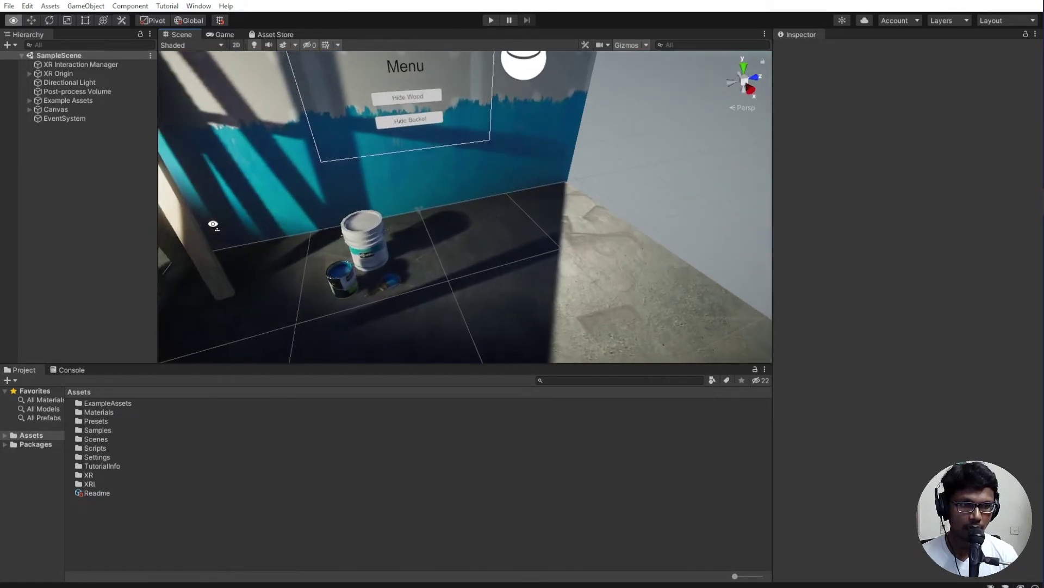
right_click(76, 155)
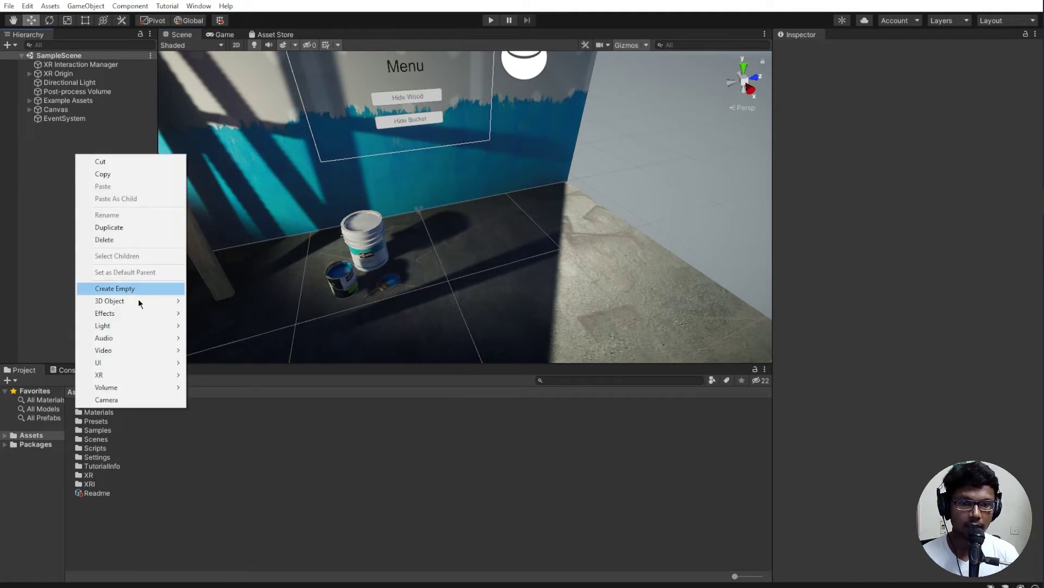
left_click(49, 163)
right_click(51, 130)
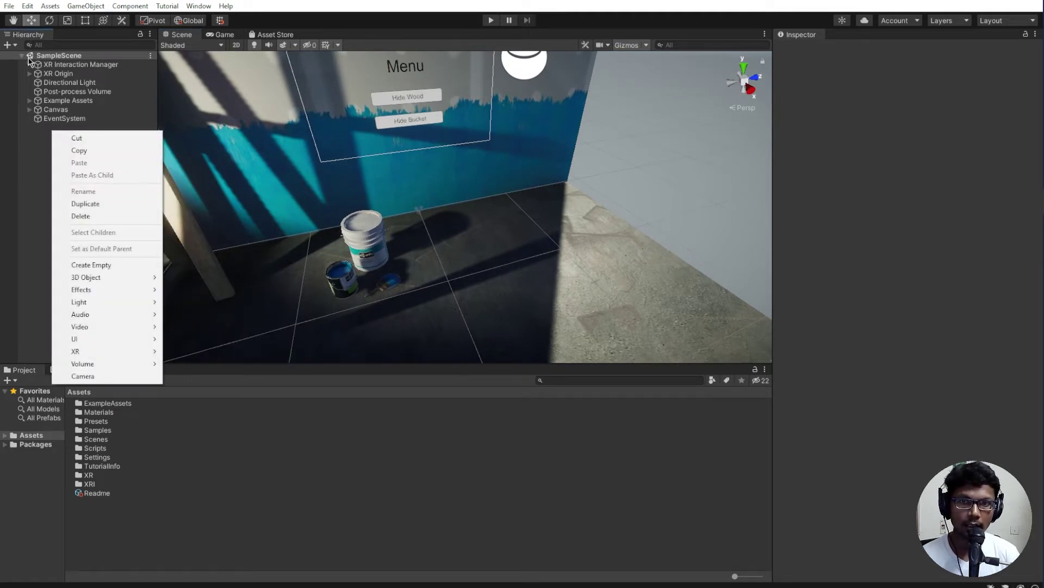
mouse_move(100, 276)
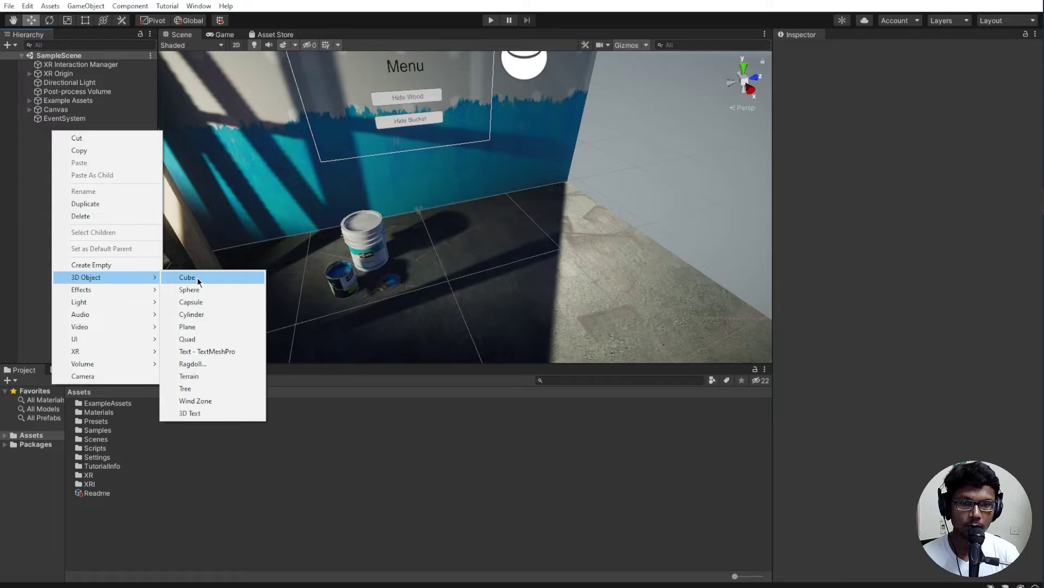
left_click(197, 276)
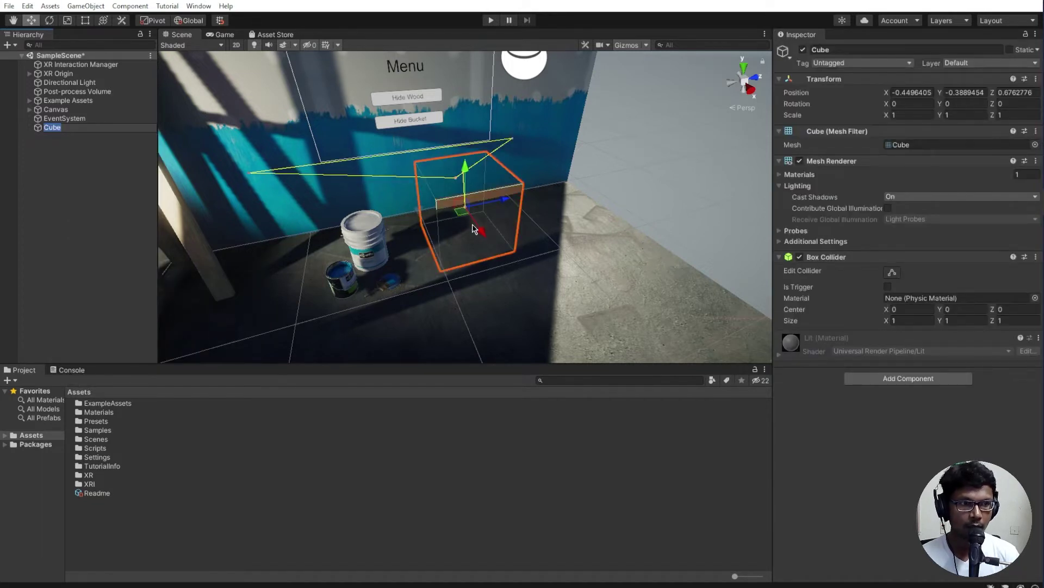
Move the cube onto the open floor beside the paint buckets, at about X 1.13, Y 0.2, and scale it uniformly to about 0.41
left_click_drag(484, 235, 555, 342)
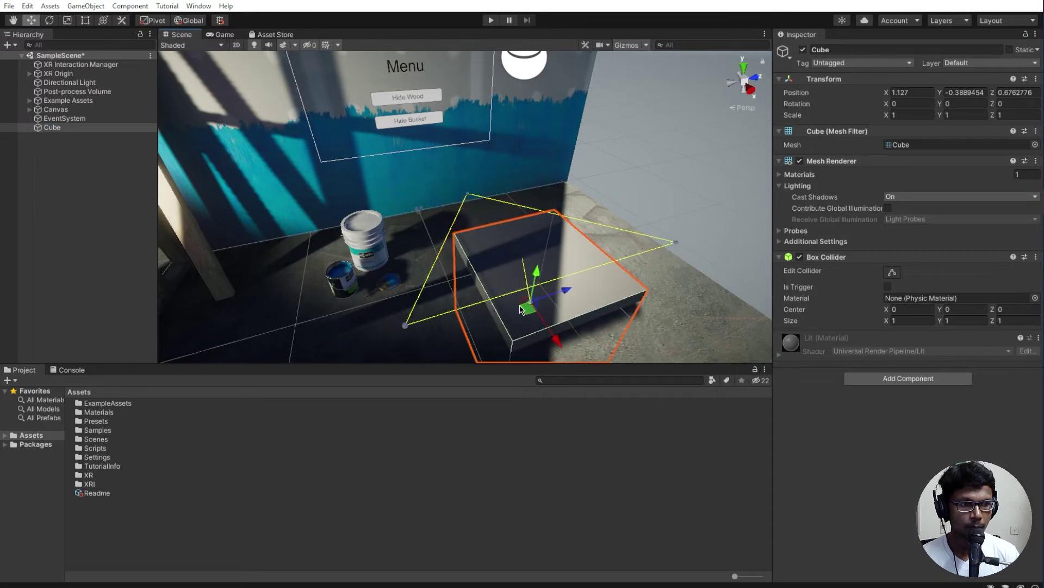
left_click_drag(540, 278, 543, 176)
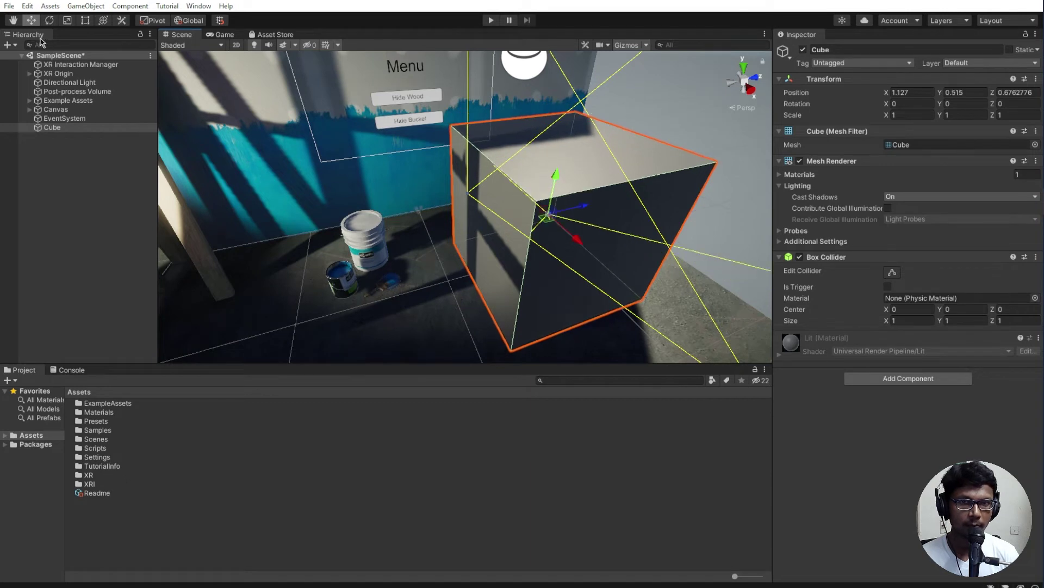
left_click(68, 22)
left_click_drag(560, 220, 554, 262)
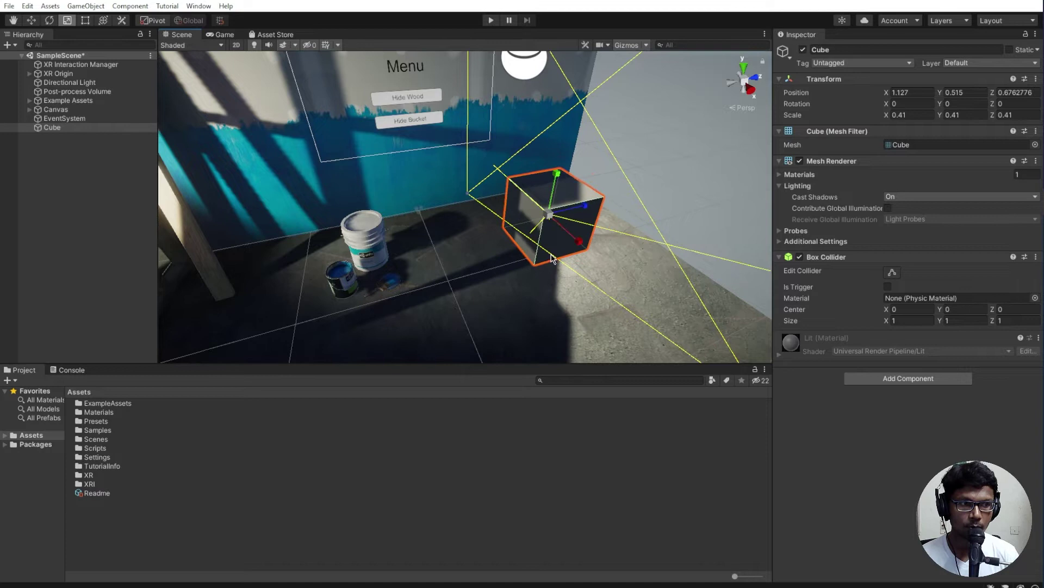
left_click(31, 20)
left_click_drag(560, 196, 564, 238)
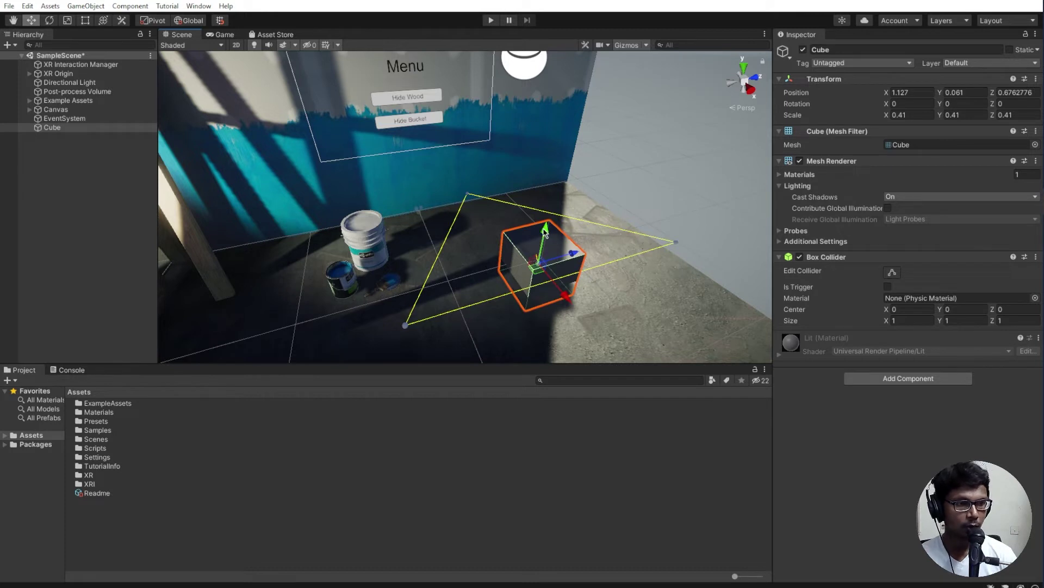
left_click_drag(545, 239, 547, 219)
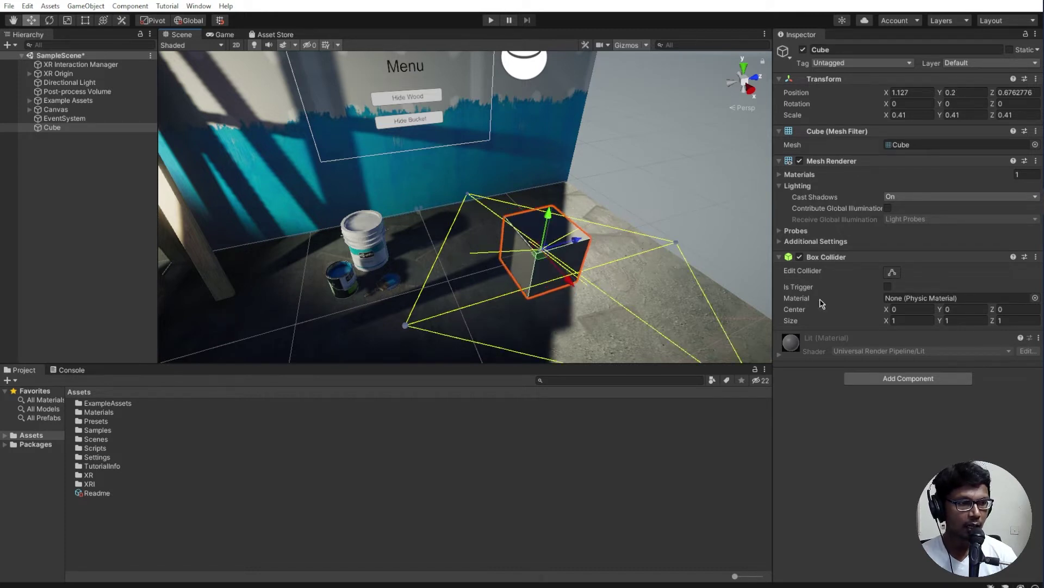
Add an XR Grab Interactable component to the cube
left_click(902, 378)
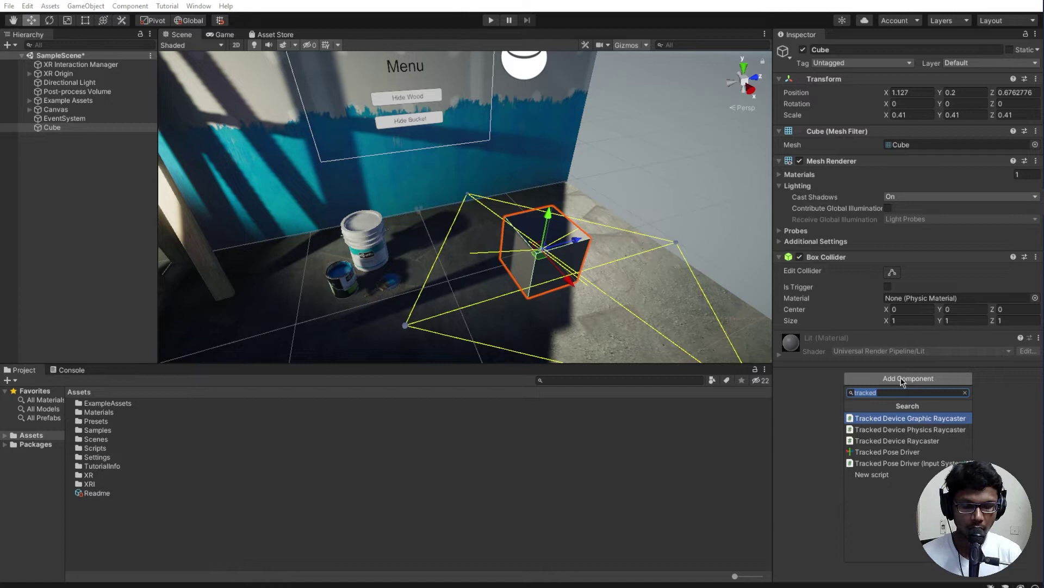
type("Xr grab")
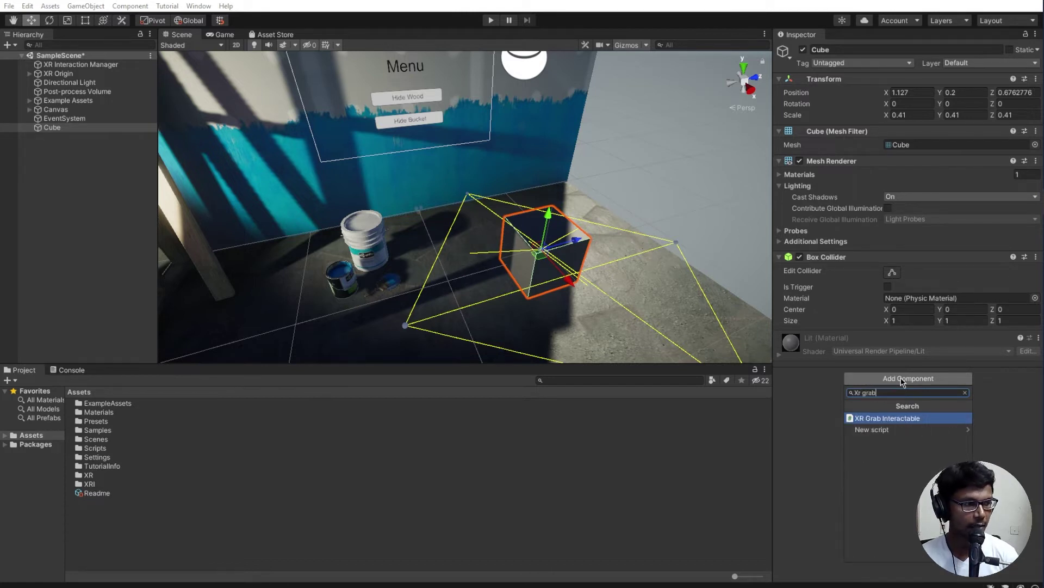
left_click(917, 418)
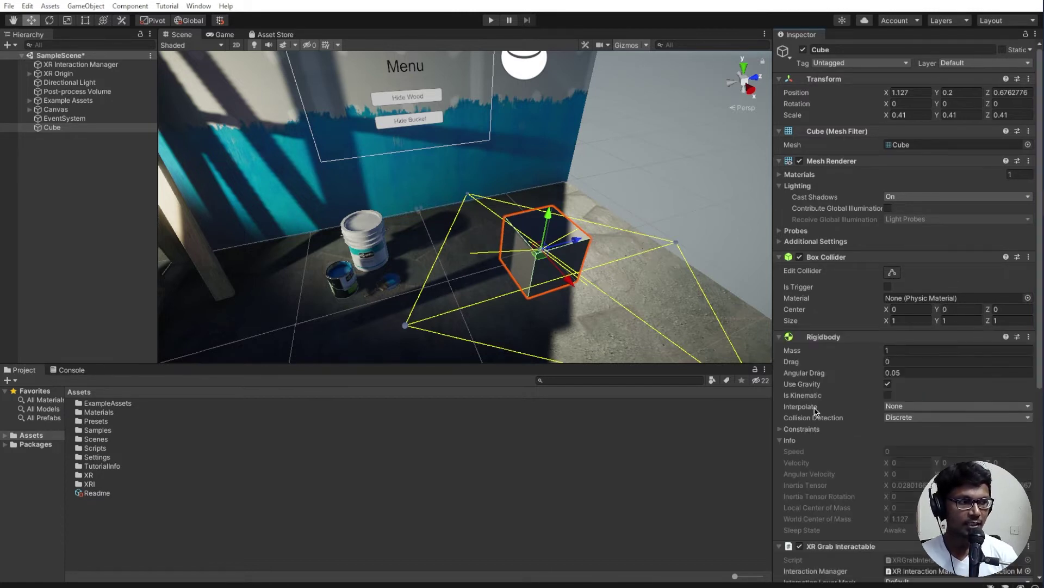
Review the cube's Rigidbody and XR Grab Interactable settings, and play-test the scene before stopping it
scroll(814, 398, "down", 5)
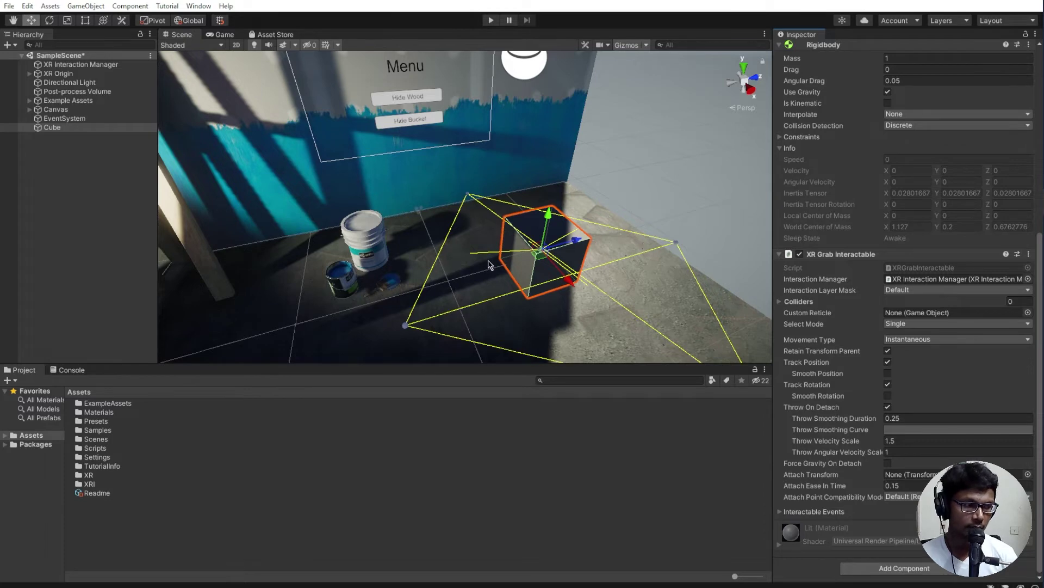
scroll(865, 356, "up", 5)
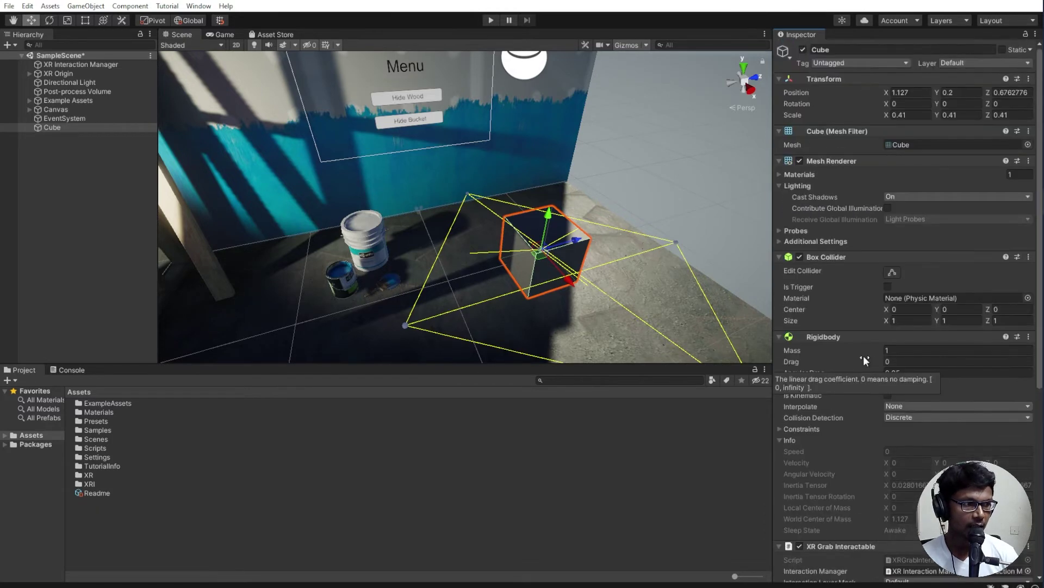
scroll(851, 302, "down", 5)
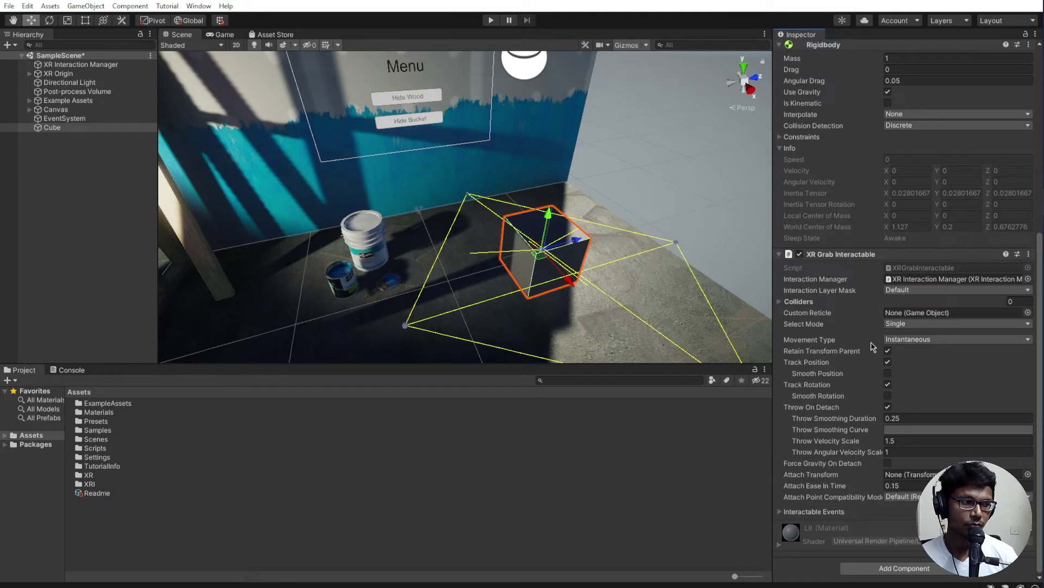
mouse_move(873, 346)
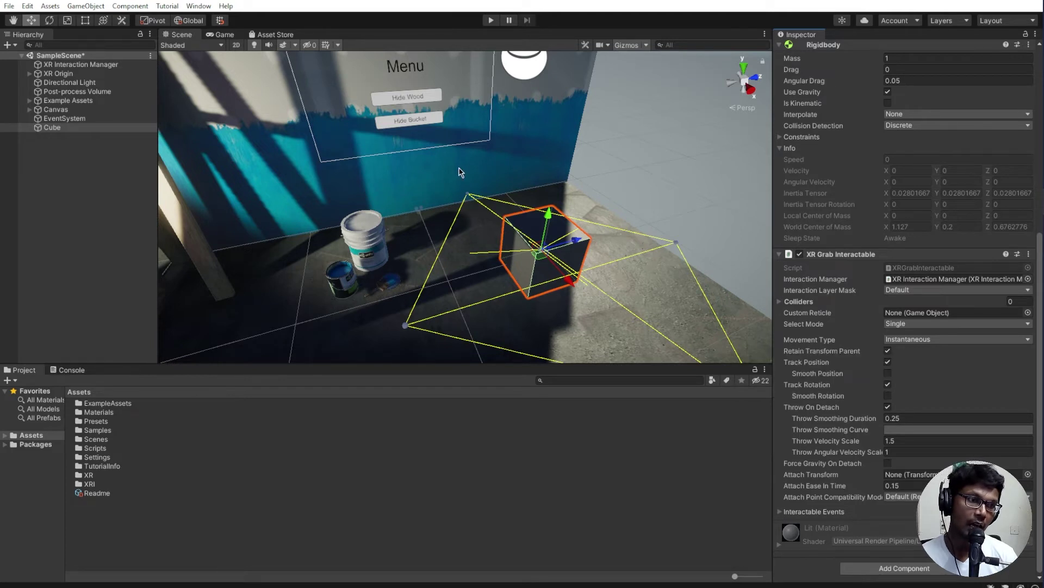
left_click(488, 22)
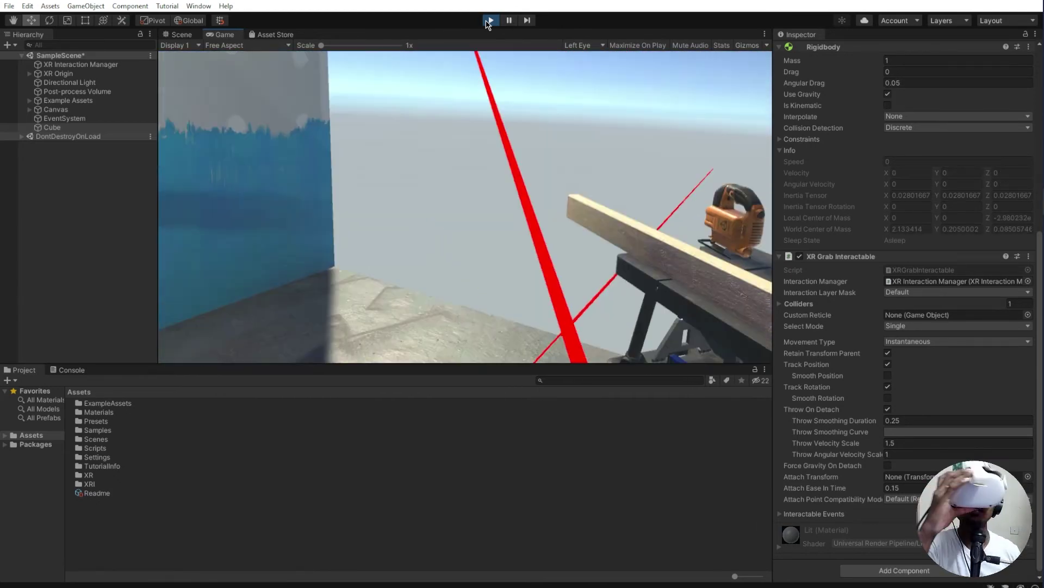
left_click(489, 21)
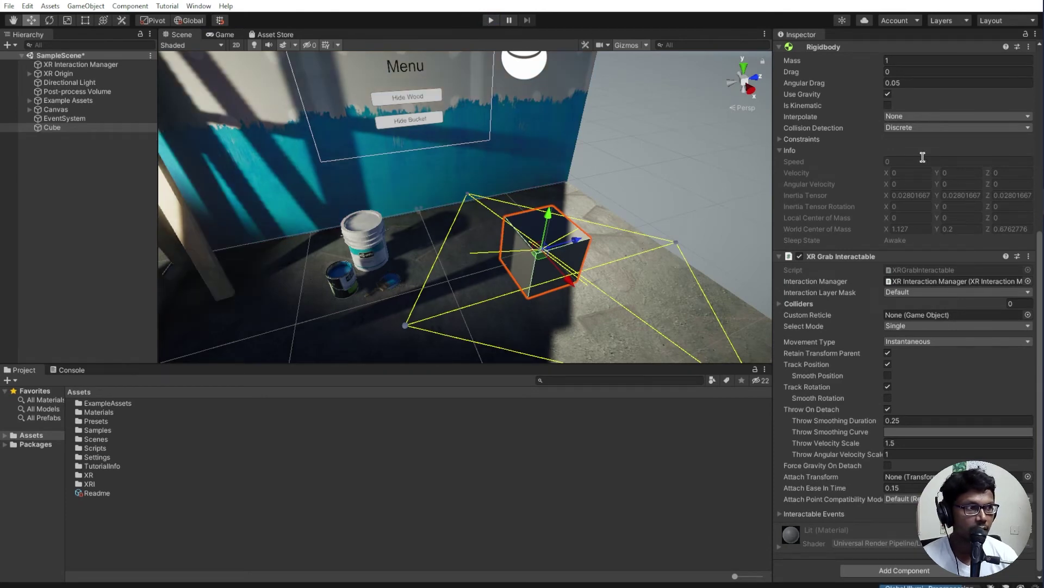
Set the cube's scale to 0.2 on the X, Y and Z axes
left_click(52, 127)
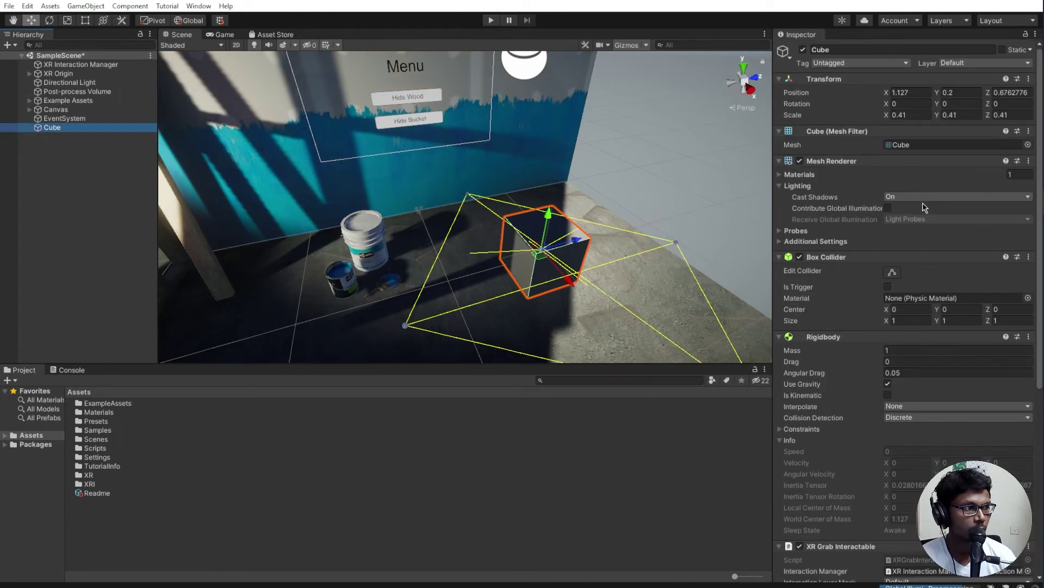
left_click(917, 114)
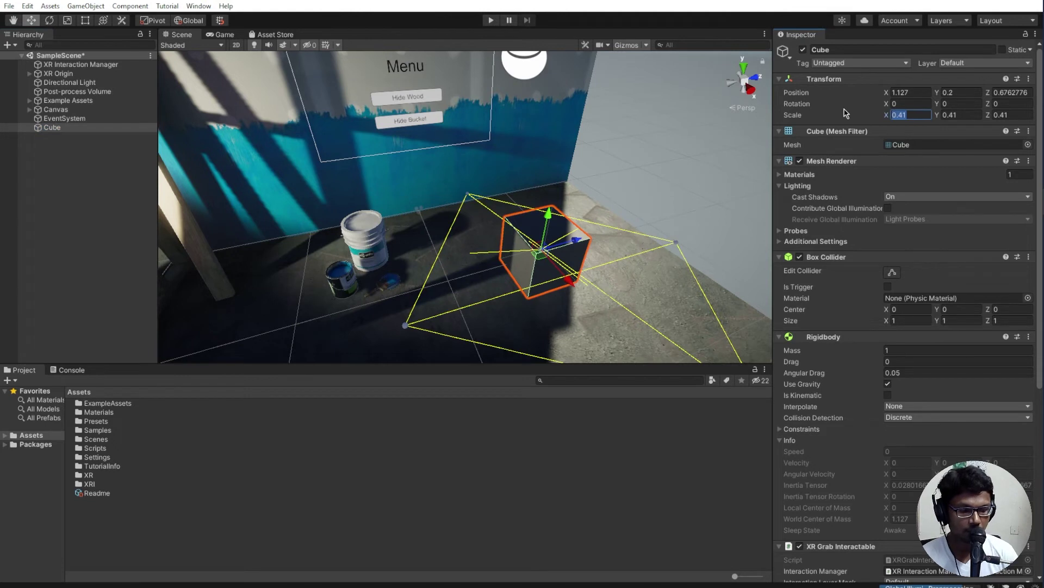
type("0.2")
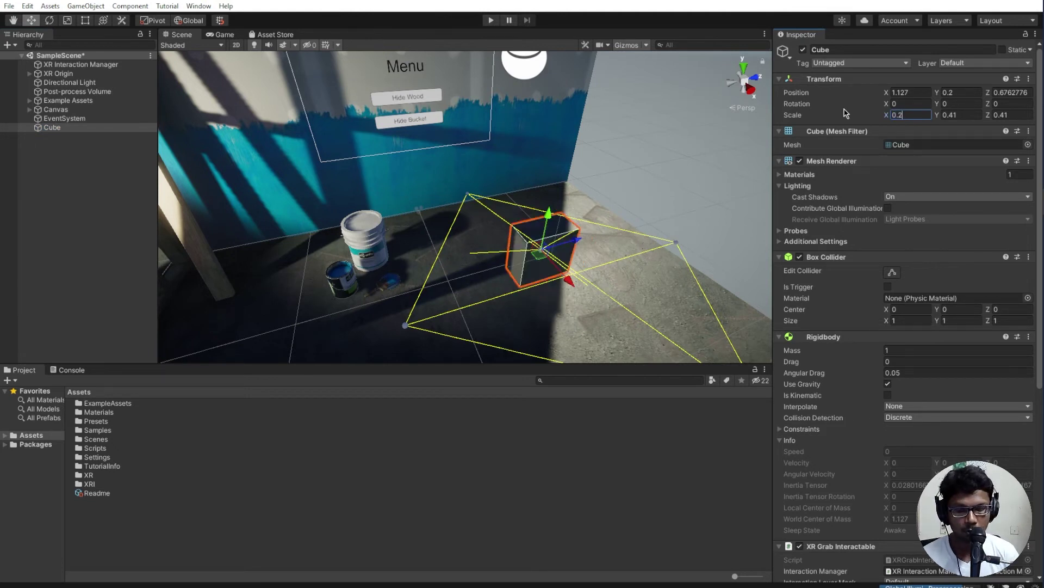
key("Tab")
type("0.2")
key("Tab")
type("0")
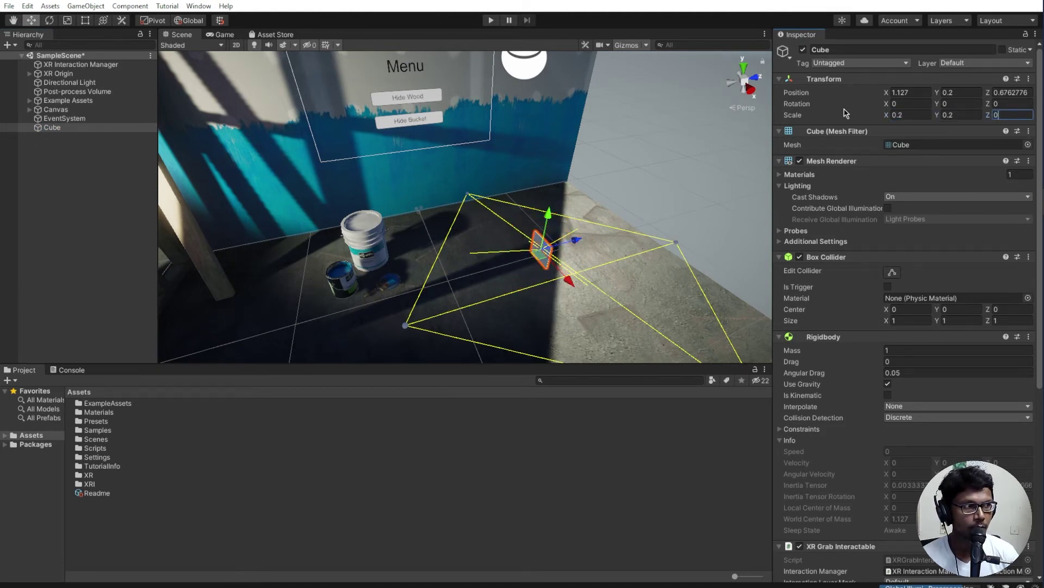
type(".2")
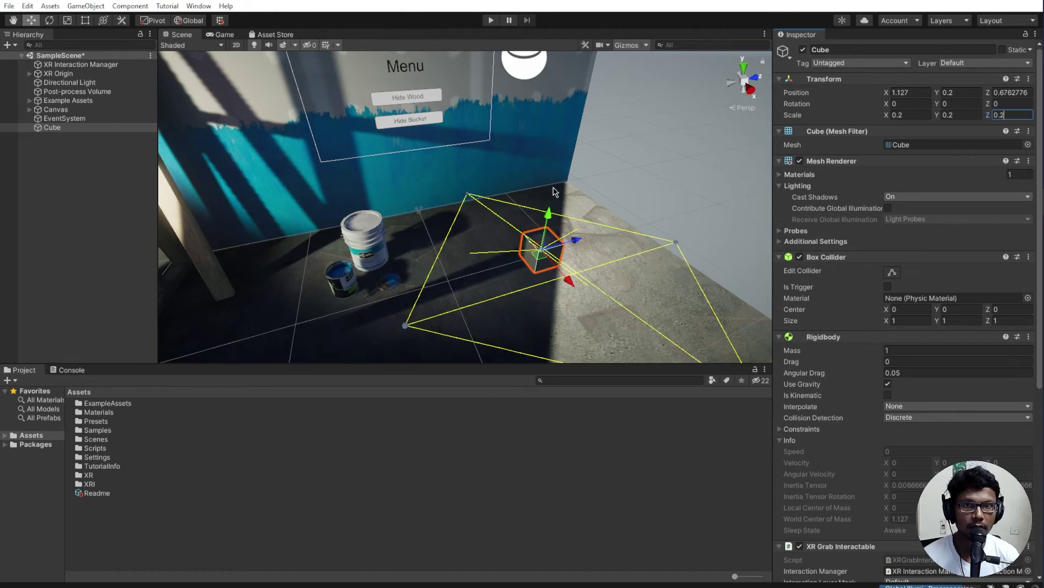
Duplicate the grabbable cube three times along the Z axis to form a row of four cubes
left_click(123, 206)
left_click(60, 129)
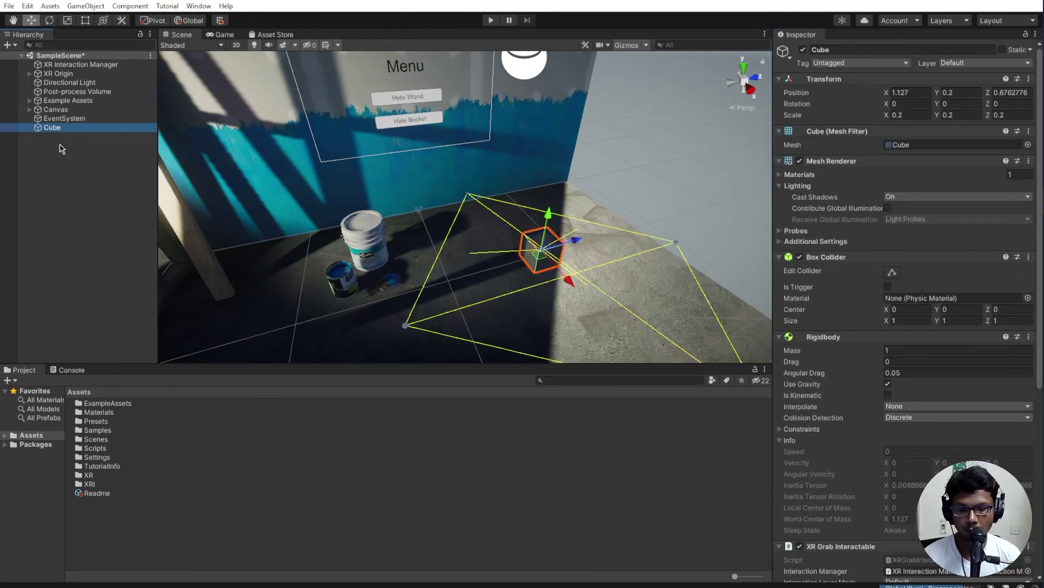
key("ctrl+d")
left_click_drag(578, 240, 479, 270)
key("ctrl+d")
key("ctrl+d")
Duplicate the row upward into a four-by-four wall of cubes, and place one extra copy in front at about X 1.94, Y 1, Z 0.18
left_click(52, 127, "shift")
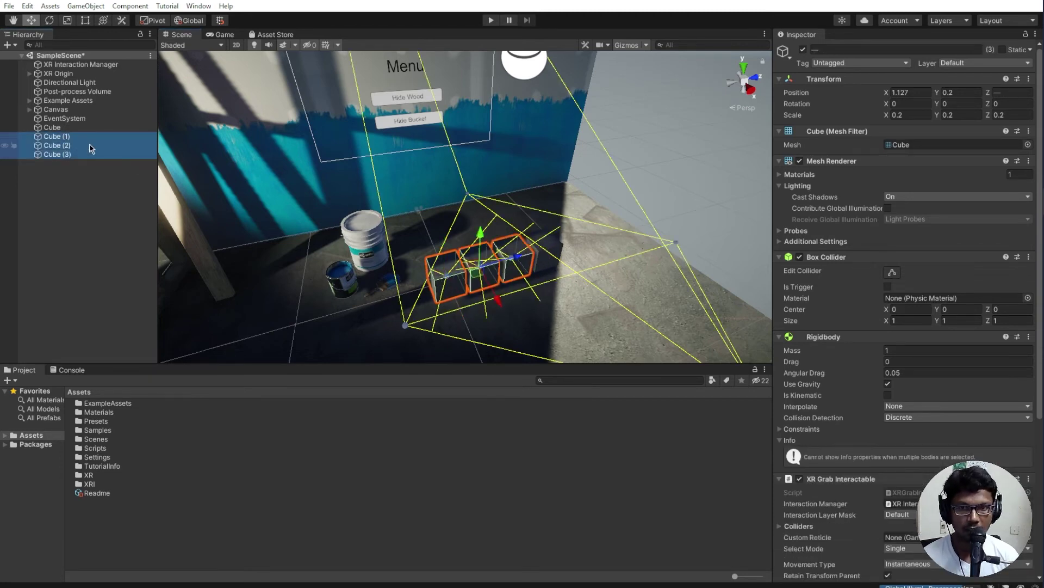
key("ctrl+d")
left_click_drag(492, 213, 489, 121)
key("ctrl+d")
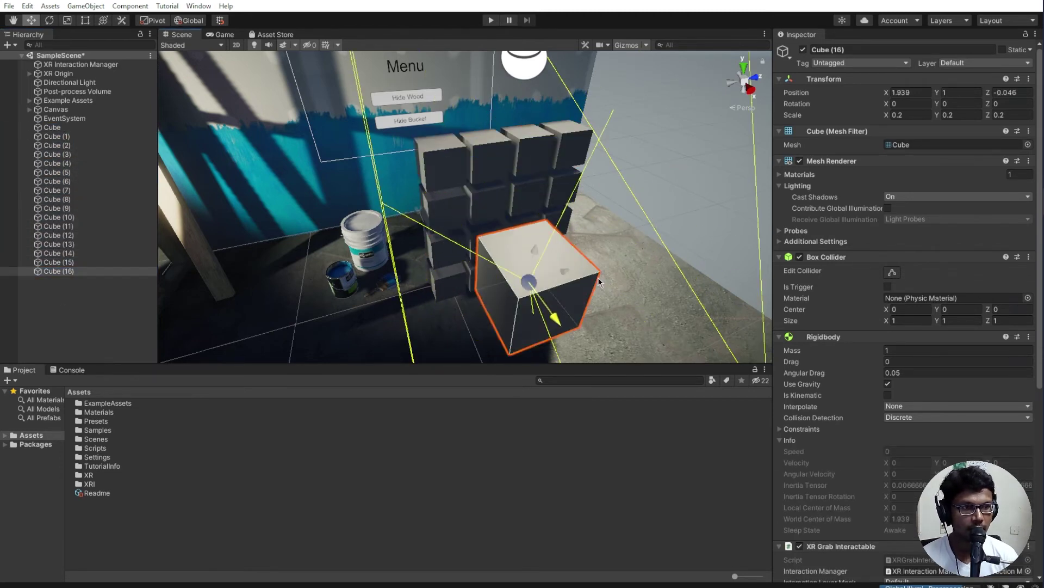
Run the scene to test the stacked grabbable cubes
left_click(491, 20)
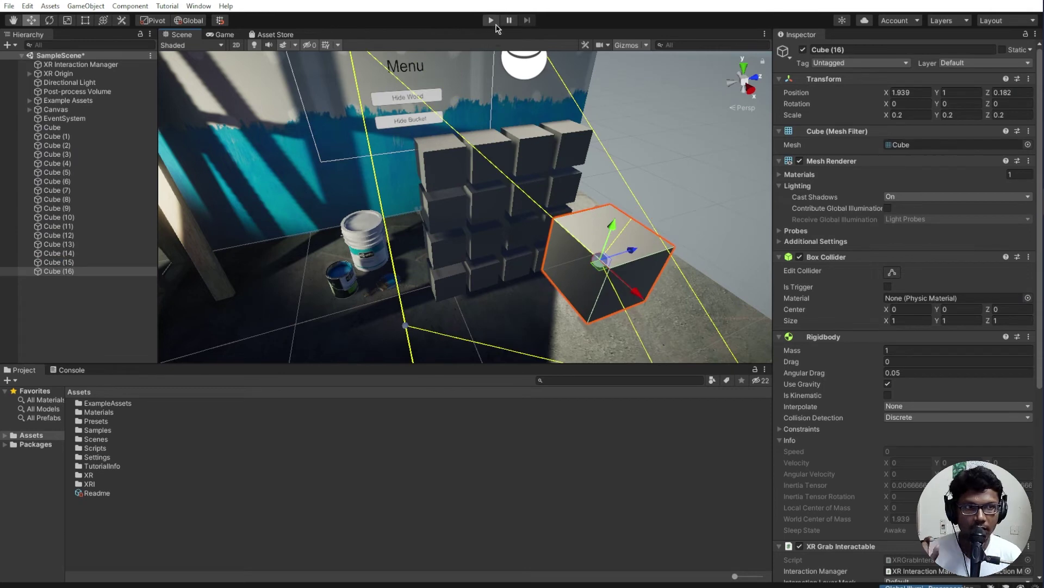